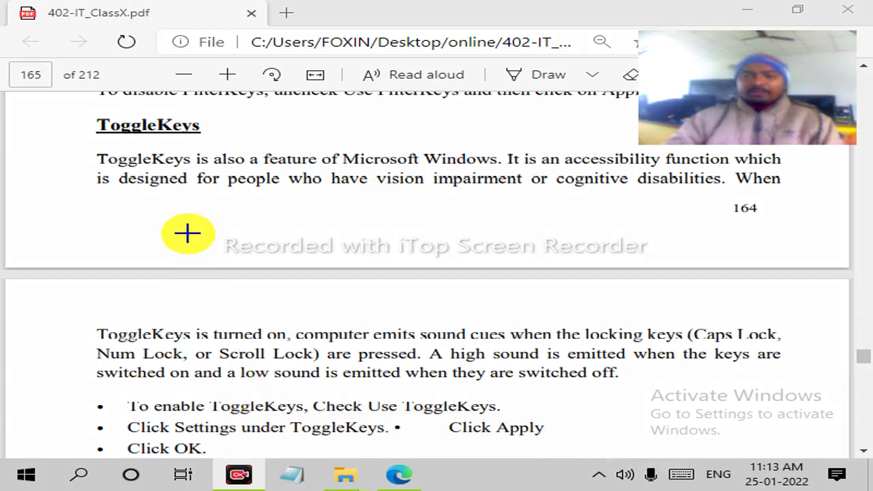
- Circle the ToggleKeys heading with an arrow pointing away, underline "accessibility function" and circle "vision impairment" in red
{"action": "mouse_move", "coordinate": [230, 123]}
{"action": "left_mouse_down"}
{"action": "mouse_move", "coordinate": [177, 111]}
{"action": "mouse_move", "coordinate": [82, 116]}
{"action": "mouse_move", "coordinate": [165, 143]}
{"action": "mouse_move", "coordinate": [236, 123]}
{"action": "left_mouse_up"}
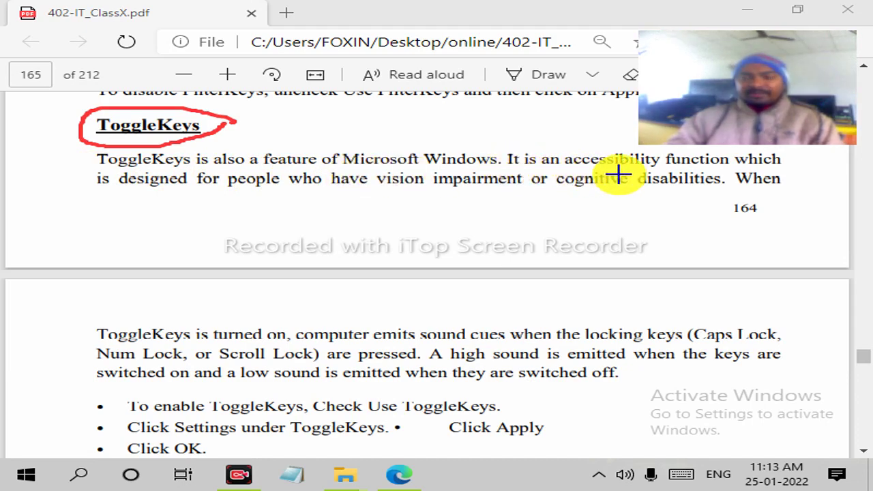
{"action": "left_click_drag", "start_coordinate": [568, 165], "coordinate": [715, 166]}
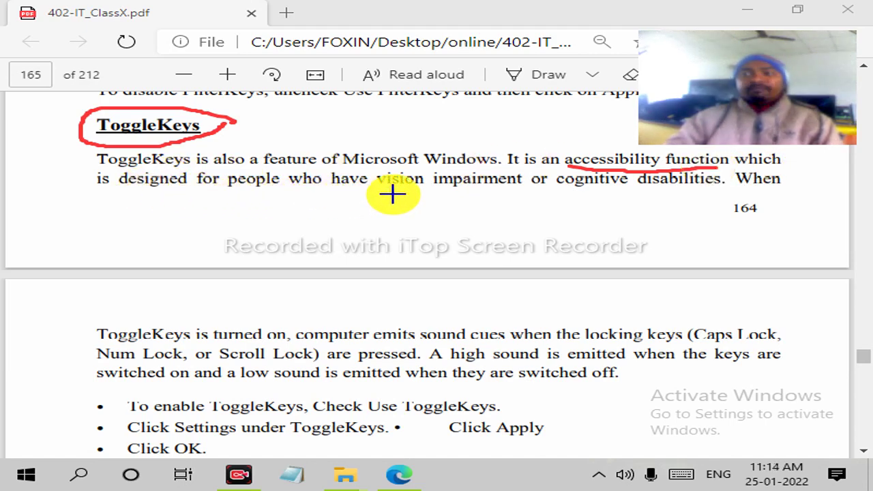
{"action": "mouse_move", "coordinate": [392, 195]}
{"action": "left_mouse_down"}
{"action": "mouse_move", "coordinate": [550, 193]}
{"action": "mouse_move", "coordinate": [531, 166]}
{"action": "mouse_move", "coordinate": [415, 157]}
{"action": "mouse_move", "coordinate": [367, 178]}
{"action": "mouse_move", "coordinate": [392, 194]}
{"action": "left_mouse_up"}
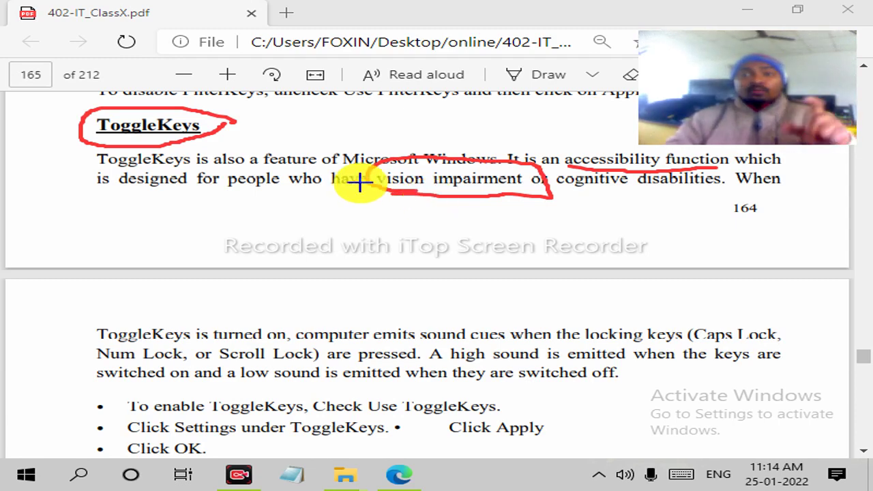
{"action": "mouse_move", "coordinate": [234, 121]}
{"action": "left_mouse_down"}
{"action": "mouse_move", "coordinate": [282, 123]}
{"action": "mouse_move", "coordinate": [265, 134]}
{"action": "left_mouse_up"}
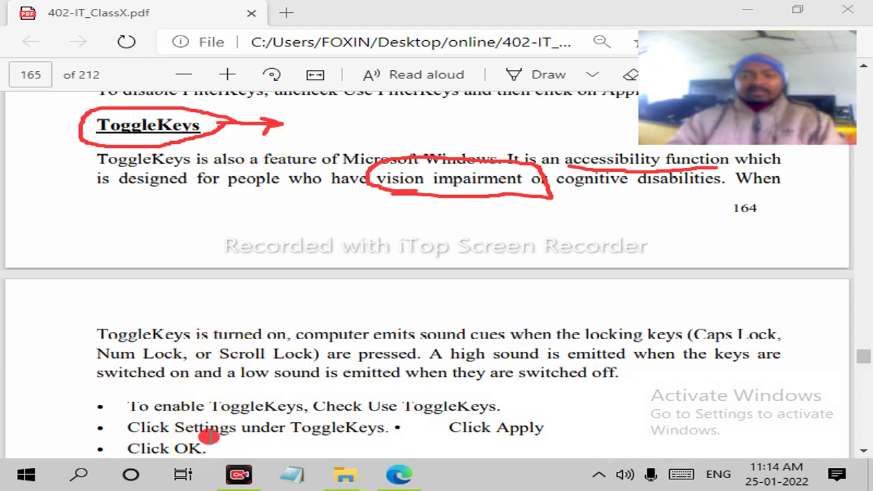
- Go back past Filter Keys to page 163 and highlight the "Sticky Keys" heading in the Keyboard Tab section
{"action": "scroll", "coordinate": [346, 225], "scroll_direction": "up", "scroll_amount": 2}
{"action": "scroll", "coordinate": [347, 225], "scroll_direction": "up", "scroll_amount": 4}
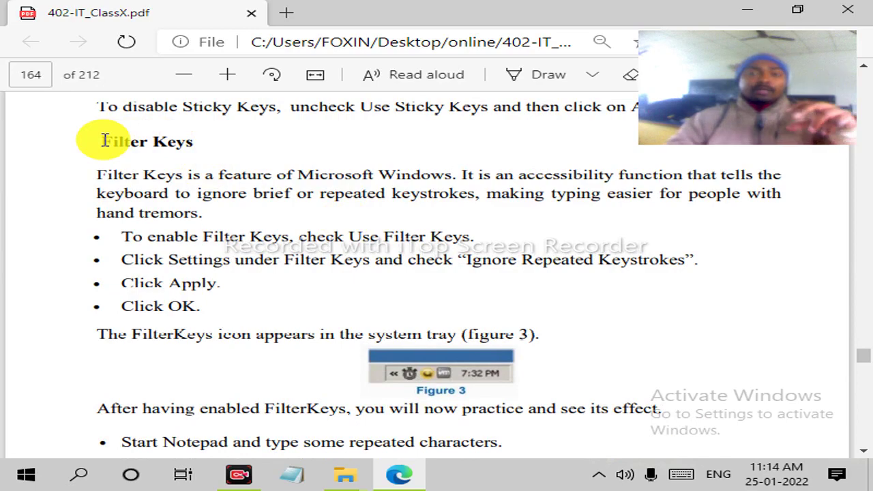
{"action": "left_click", "coordinate": [103, 141]}
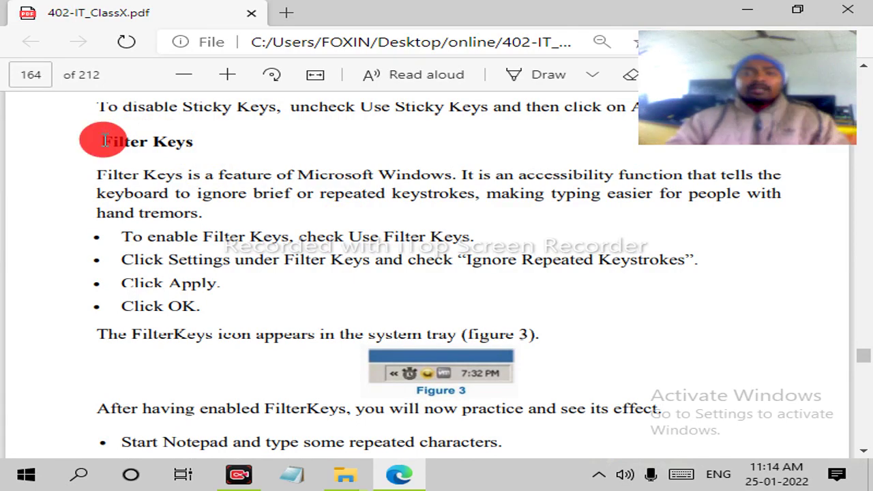
{"action": "scroll", "coordinate": [186, 158], "scroll_direction": "up", "scroll_amount": 10}
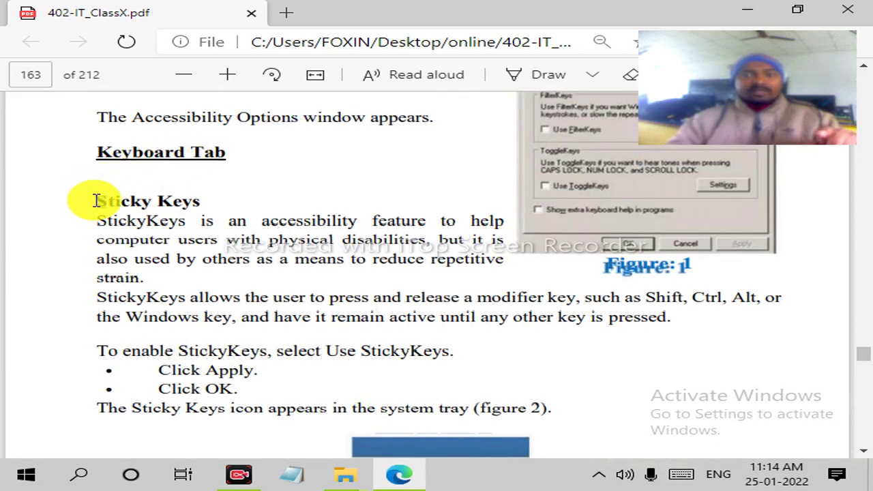
{"action": "left_click_drag", "start_coordinate": [92, 198], "coordinate": [200, 203]}
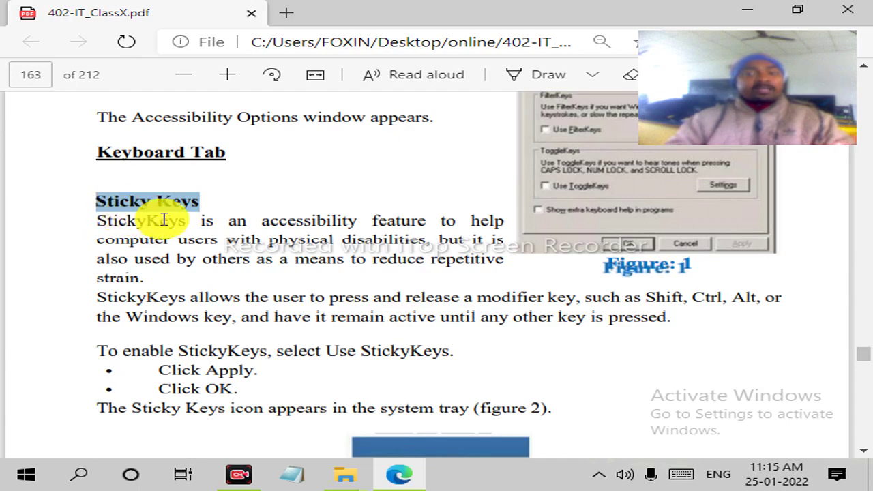
{"action": "left_click", "coordinate": [202, 240]}
- Highlight the "Filter Keys" heading on page 164, then clear the selection
{"action": "scroll", "coordinate": [202, 239], "scroll_direction": "down", "scroll_amount": 8}
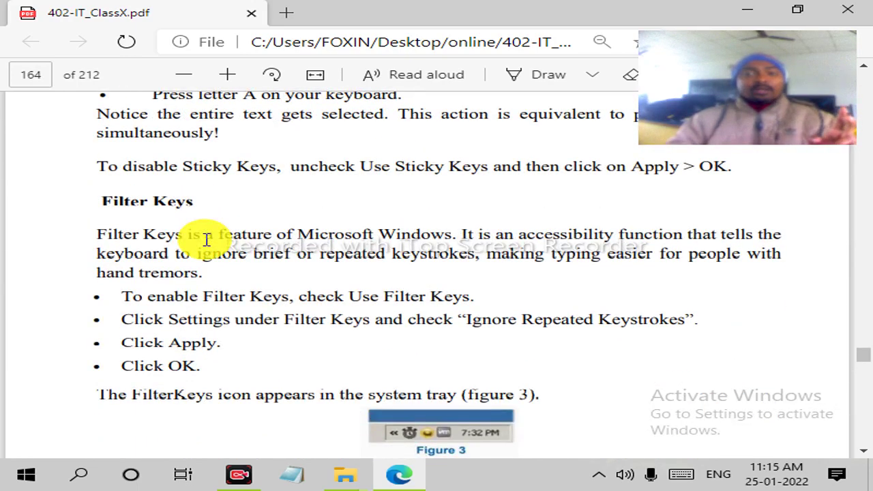
{"action": "left_click_drag", "start_coordinate": [100, 200], "coordinate": [193, 204]}
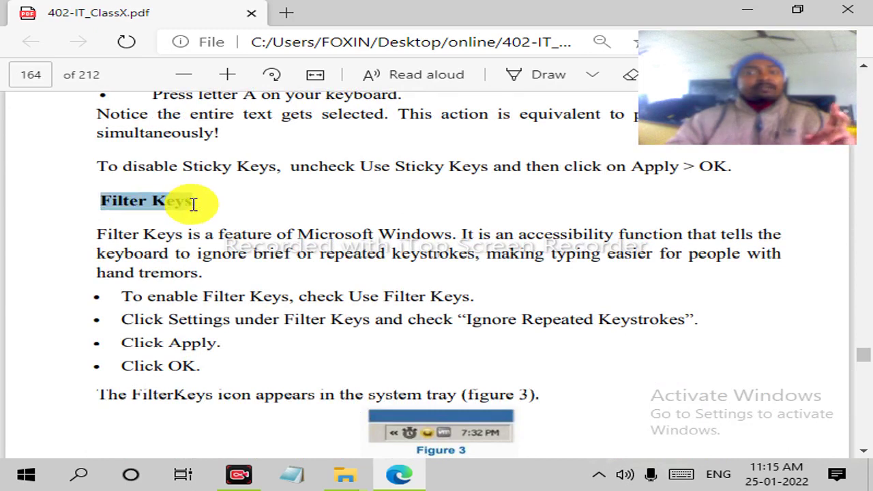
{"action": "left_click", "coordinate": [222, 216]}
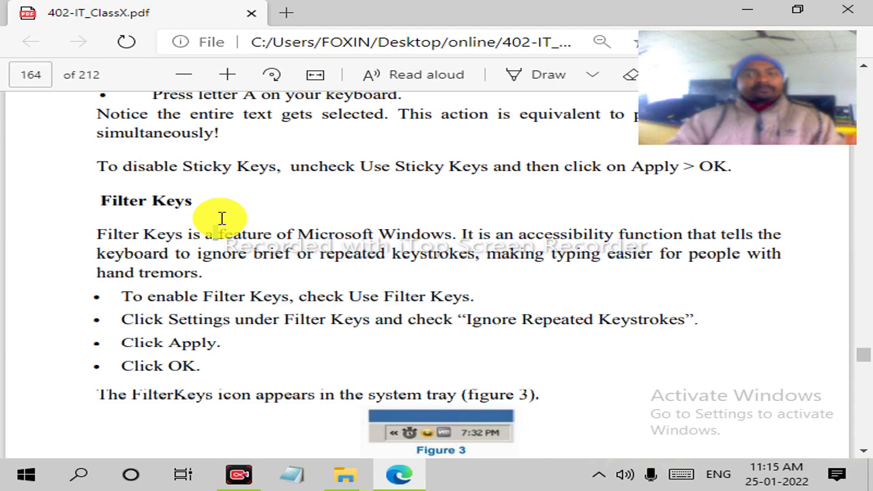
- Highlight the ToggleKeys heading on page 164, followed by "designed for" and "vision" in its description
{"action": "scroll", "coordinate": [217, 235], "scroll_direction": "down", "scroll_amount": 6}
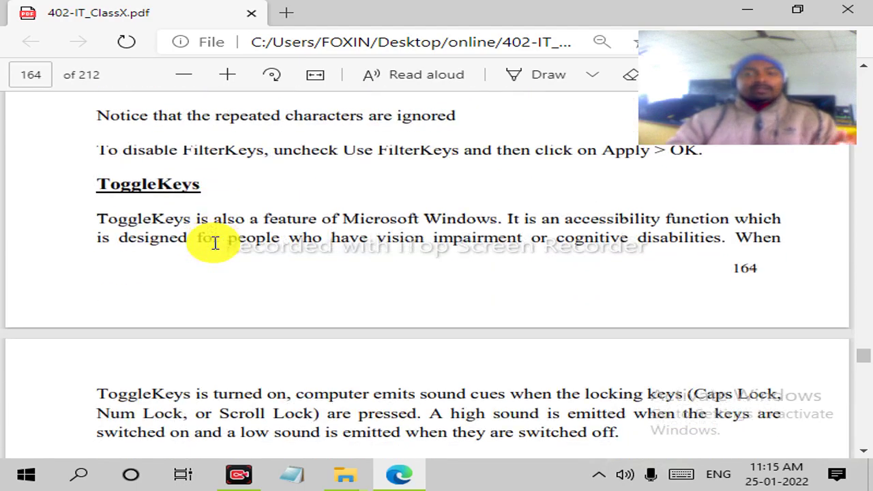
{"action": "left_click_drag", "start_coordinate": [96, 185], "coordinate": [204, 185]}
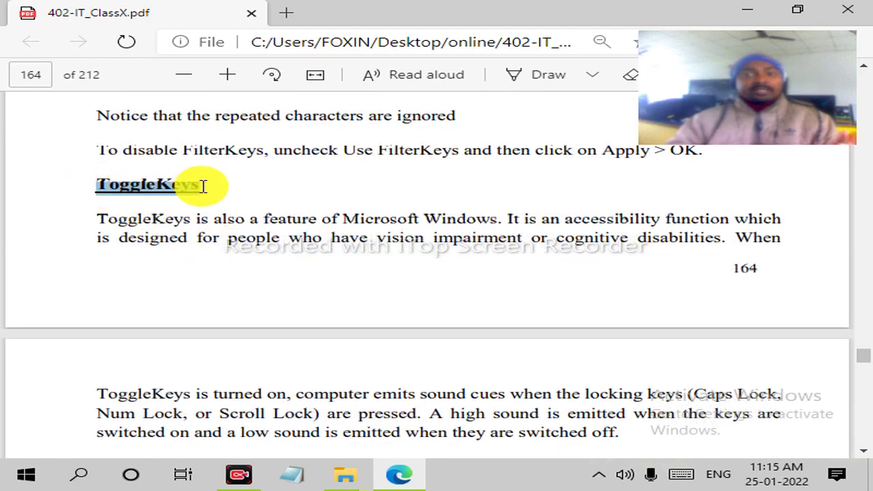
{"action": "left_click", "coordinate": [230, 189]}
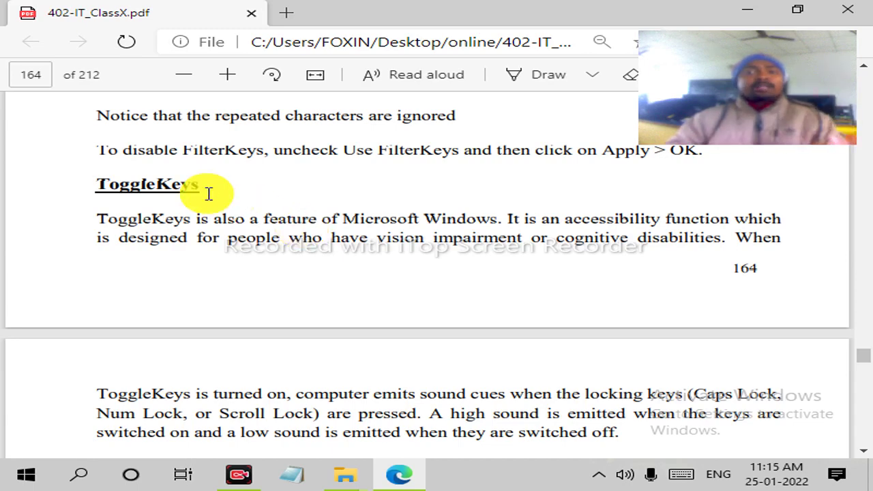
{"action": "left_click_drag", "start_coordinate": [94, 182], "coordinate": [213, 190]}
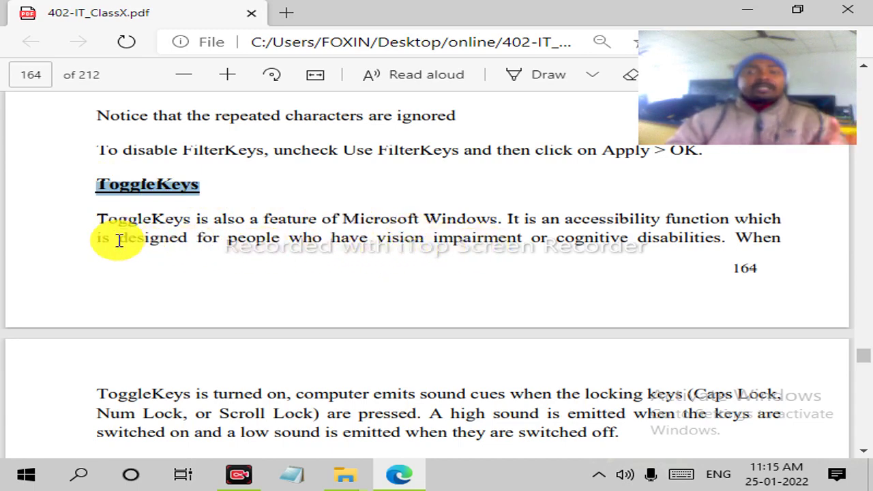
{"action": "left_click_drag", "start_coordinate": [110, 237], "coordinate": [219, 242]}
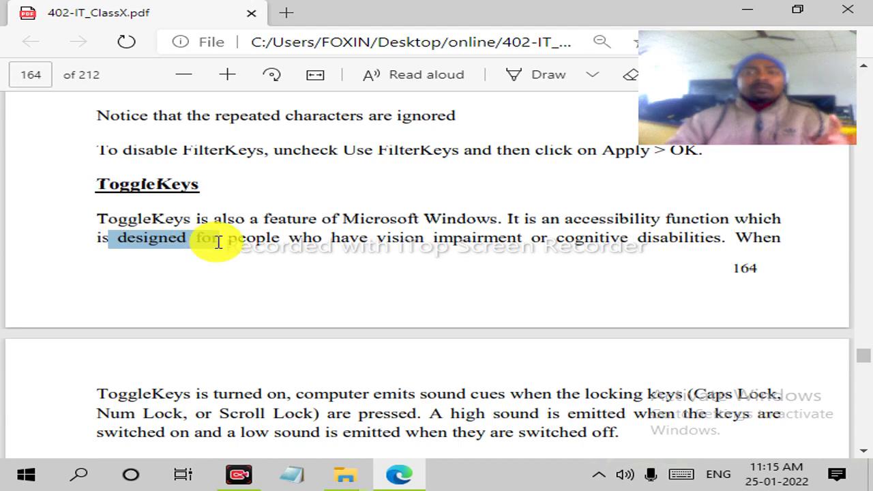
{"action": "double_click", "coordinate": [386, 239]}
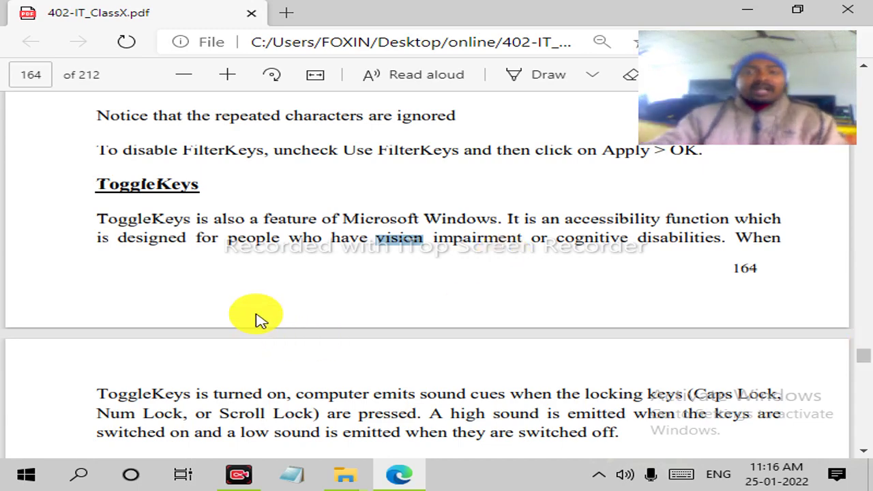
- Highlight the ToggleKeys heading again along with the phrase "vision impairment", and clear the selection
{"action": "left_click_drag", "start_coordinate": [95, 184], "coordinate": [181, 194]}
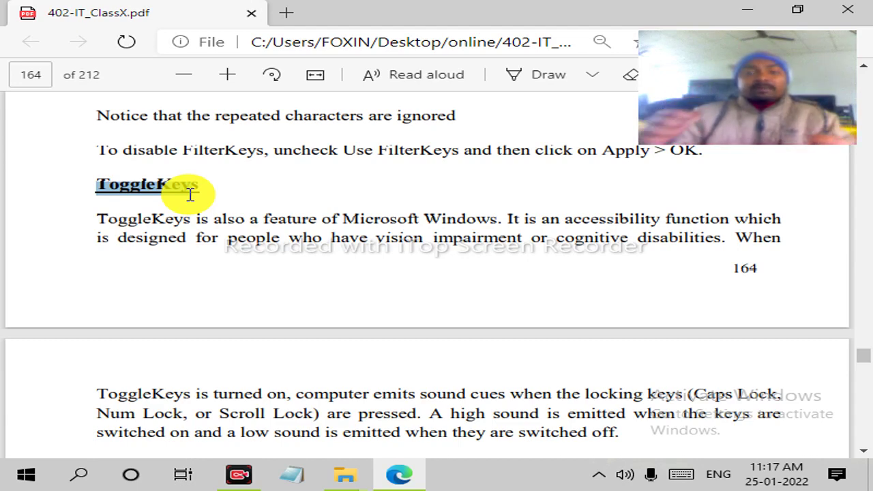
{"action": "left_click", "coordinate": [208, 186]}
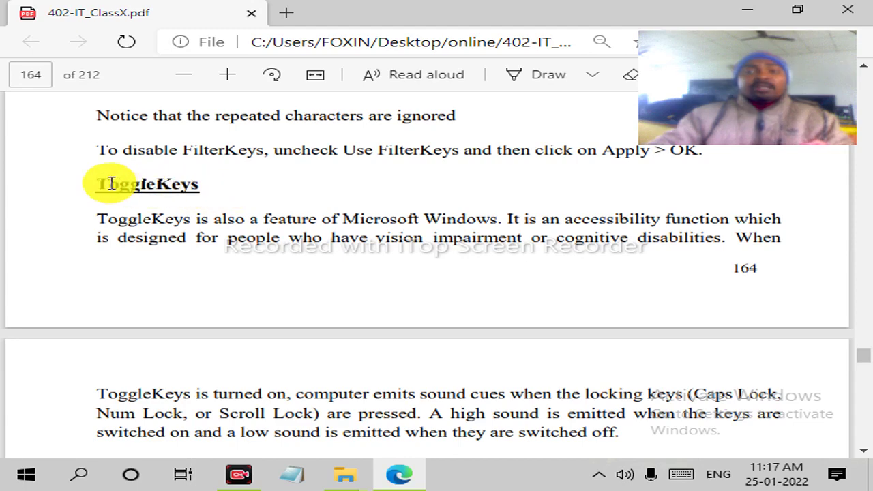
{"action": "left_click_drag", "start_coordinate": [98, 184], "coordinate": [192, 201]}
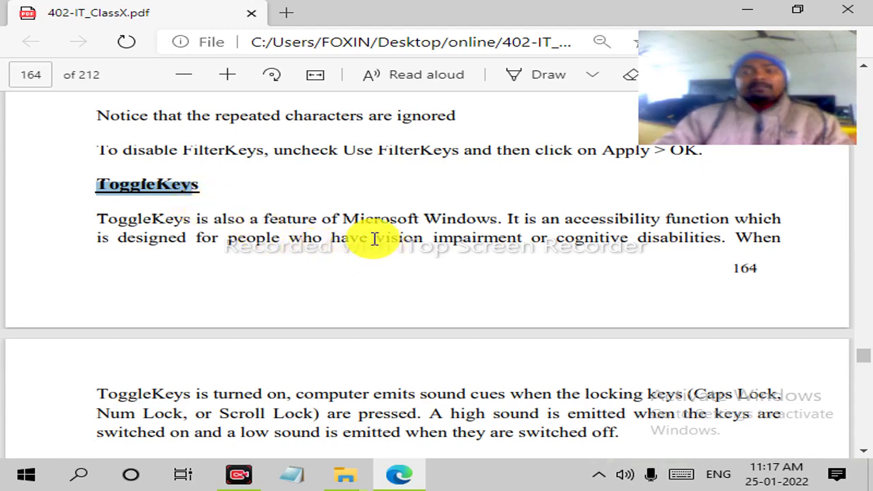
{"action": "left_click_drag", "start_coordinate": [370, 241], "coordinate": [517, 243]}
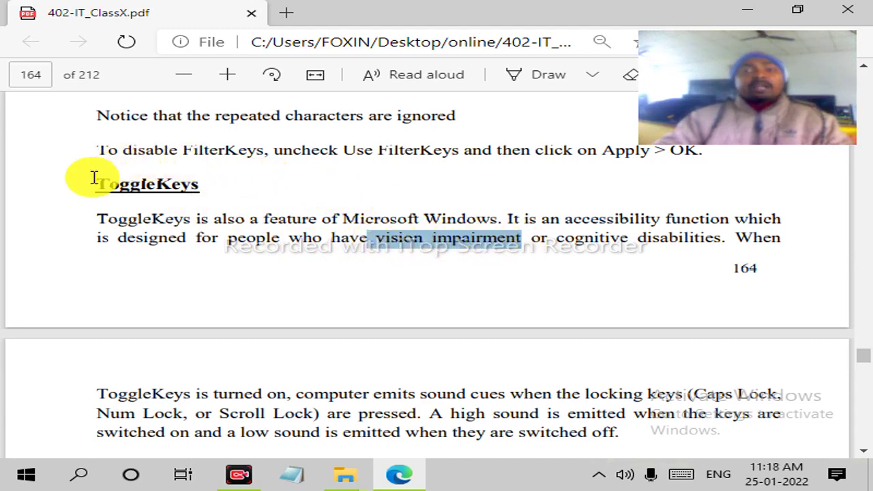
{"action": "left_click_drag", "start_coordinate": [94, 182], "coordinate": [195, 196]}
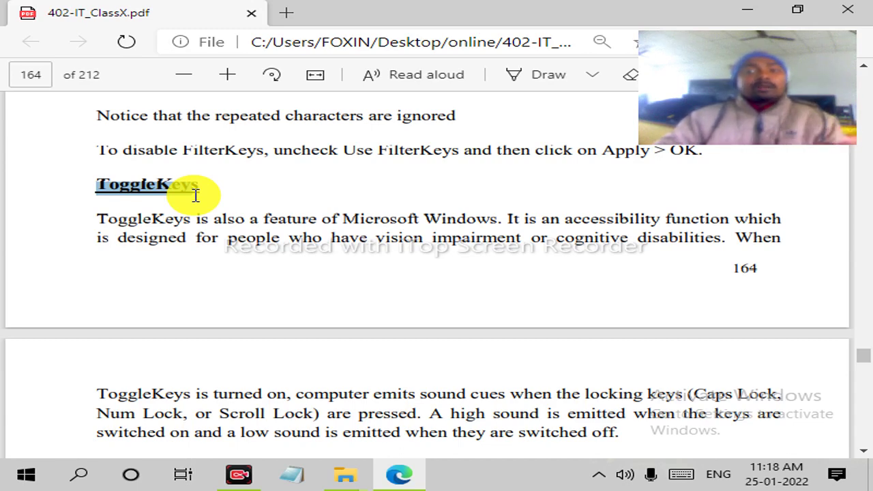
{"action": "left_click", "coordinate": [245, 268]}
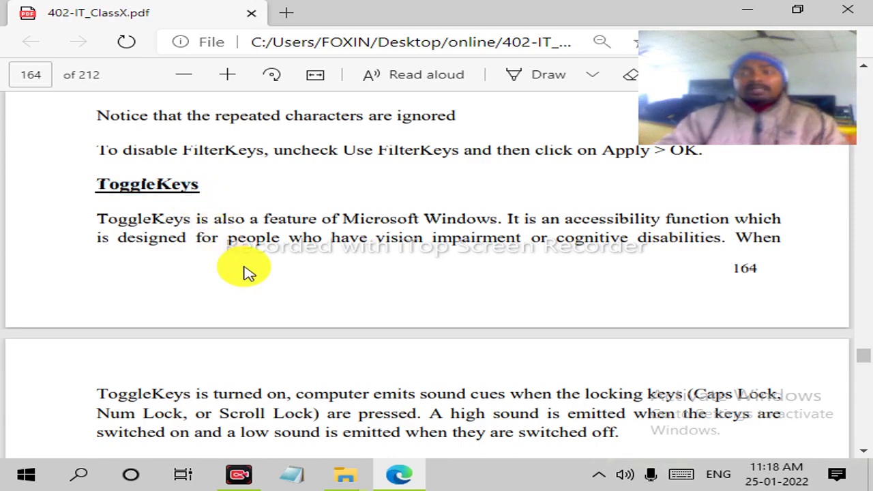
- Highlight "emits sound", "Caps Lock" and "Scroll Lock" in the ToggleKeys paragraph at the start of page 165
{"action": "scroll", "coordinate": [244, 273], "scroll_direction": "down", "scroll_amount": 3}
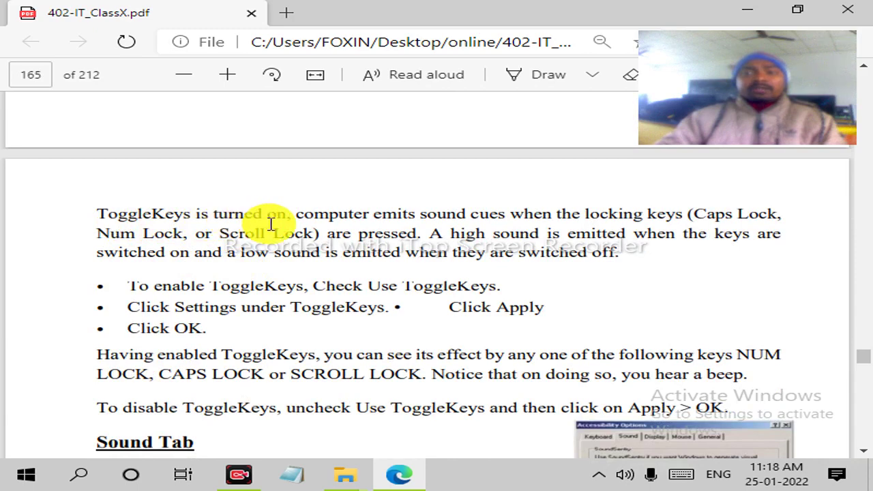
{"action": "left_click_drag", "start_coordinate": [99, 214], "coordinate": [213, 225]}
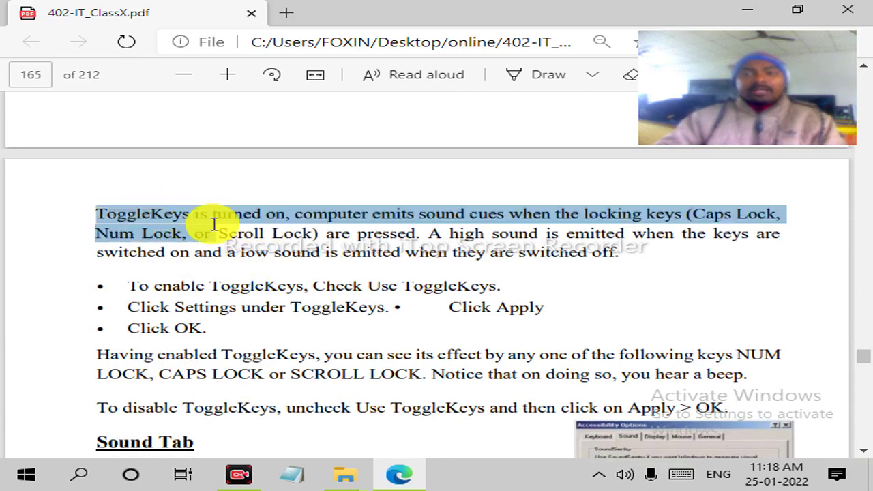
{"action": "left_click", "coordinate": [287, 219]}
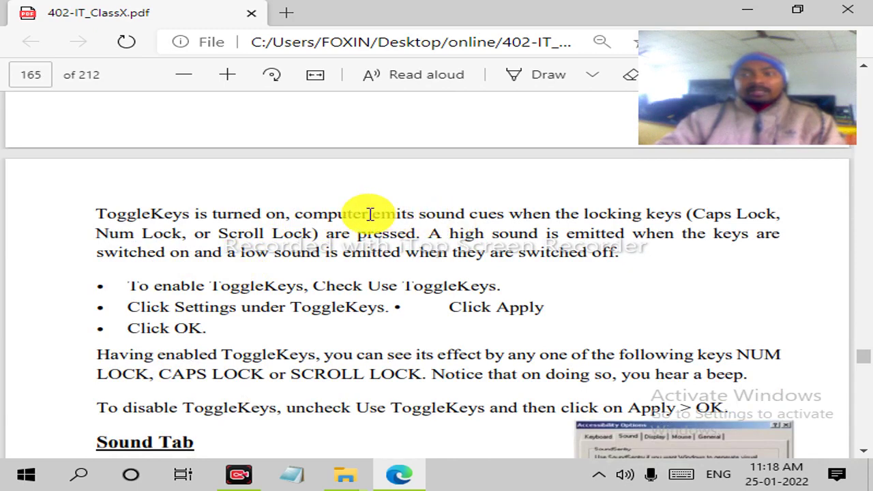
{"action": "left_click_drag", "start_coordinate": [369, 215], "coordinate": [458, 217]}
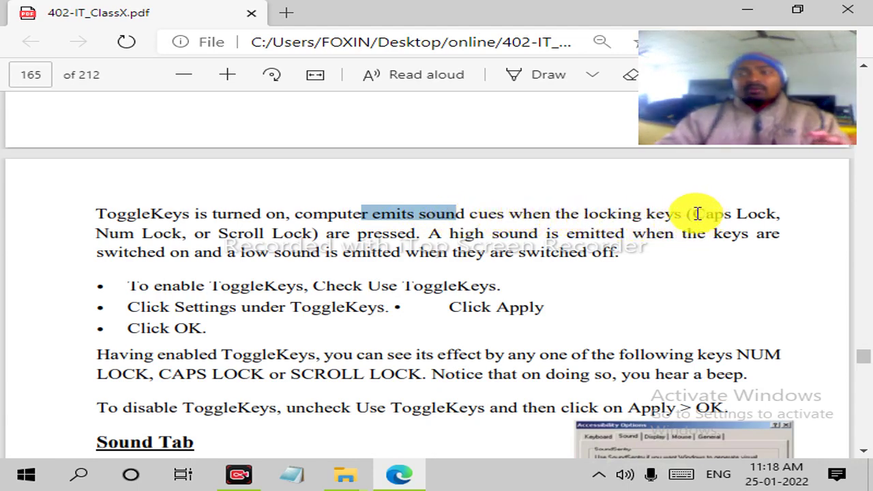
{"action": "left_click_drag", "start_coordinate": [697, 213], "coordinate": [775, 216]}
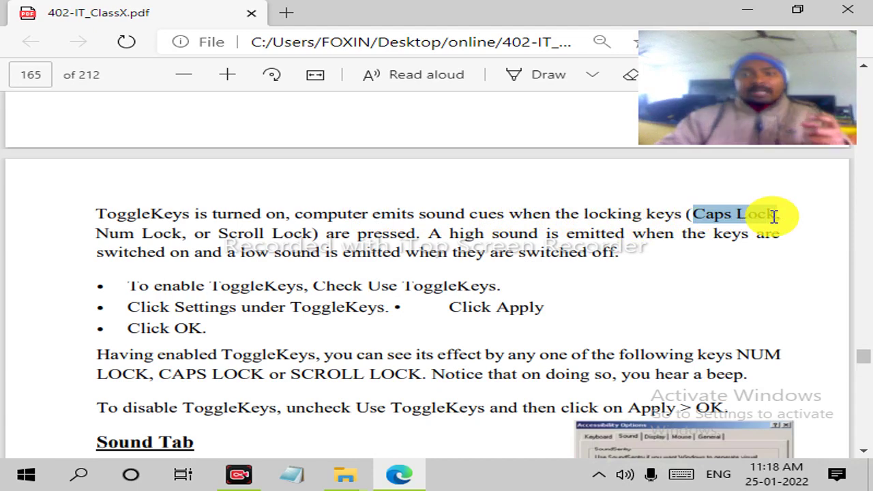
{"action": "left_click_drag", "start_coordinate": [99, 232], "coordinate": [285, 233]}
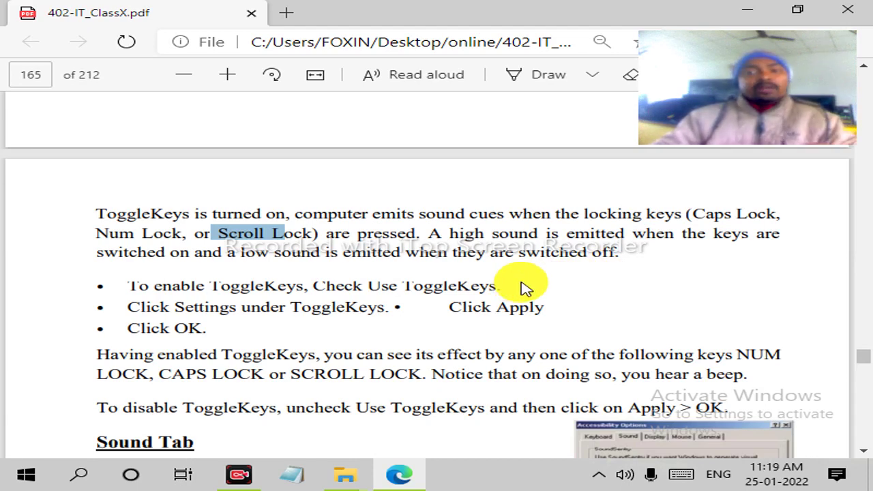
- Select the word "ToggleKeys" at the start of page 165's first paragraph and circle it in red
{"action": "left_click", "coordinate": [100, 217]}
{"action": "left_click_drag", "start_coordinate": [100, 217], "coordinate": [186, 219]}
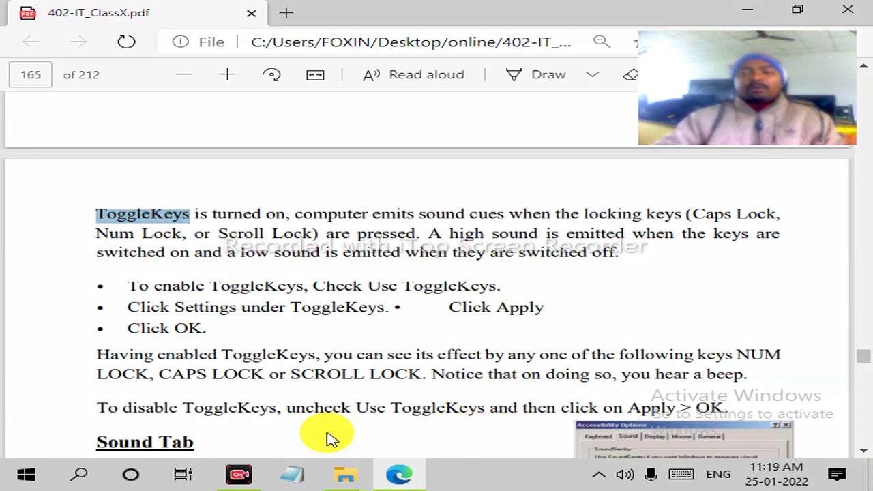
{"action": "left_click", "coordinate": [250, 442]}
{"action": "mouse_move", "coordinate": [187, 202]}
{"action": "left_mouse_down"}
{"action": "mouse_move", "coordinate": [160, 189]}
{"action": "mouse_move", "coordinate": [92, 193]}
{"action": "mouse_move", "coordinate": [91, 214]}
{"action": "mouse_move", "coordinate": [150, 234]}
{"action": "mouse_move", "coordinate": [192, 218]}
{"action": "mouse_move", "coordinate": [189, 201]}
{"action": "left_mouse_up"}
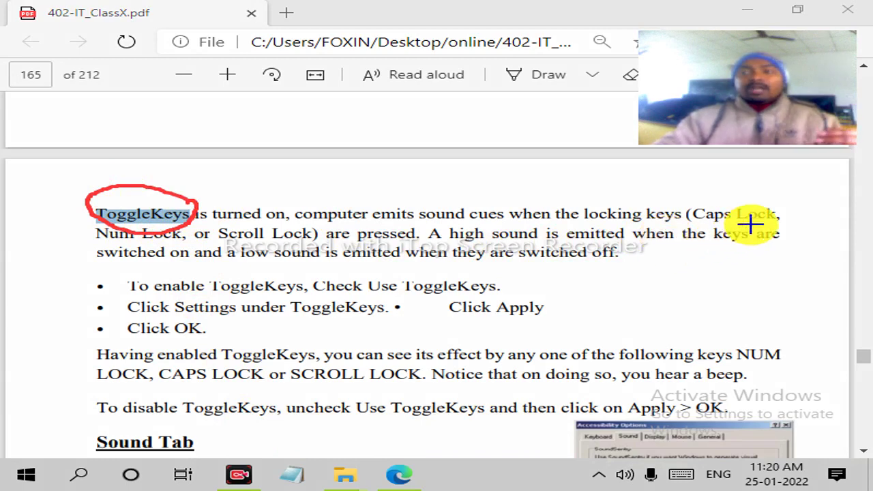
- Underline "Lock", "switched on" and "low sound is" in red, and draw an arrow leading from the circled ToggleKeys
{"action": "left_click_drag", "start_coordinate": [742, 224], "coordinate": [767, 224]}
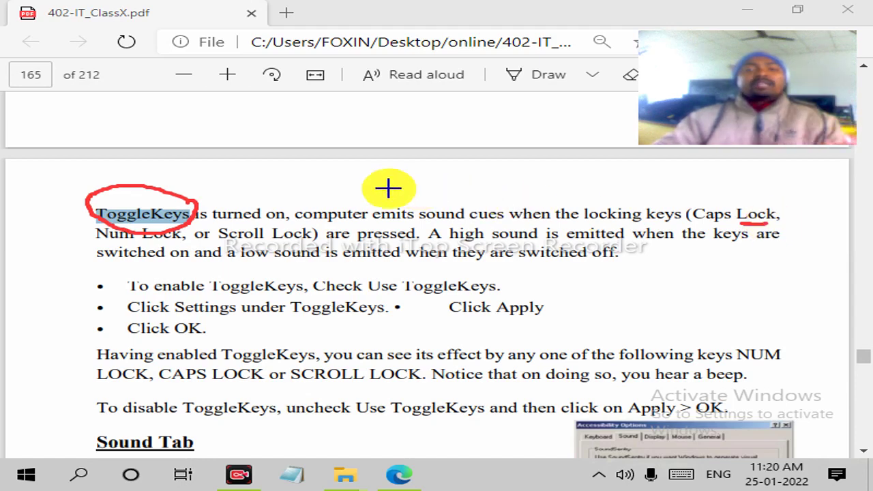
{"action": "mouse_move", "coordinate": [190, 197]}
{"action": "left_mouse_down"}
{"action": "mouse_move", "coordinate": [230, 174]}
{"action": "mouse_move", "coordinate": [224, 192]}
{"action": "left_mouse_up"}
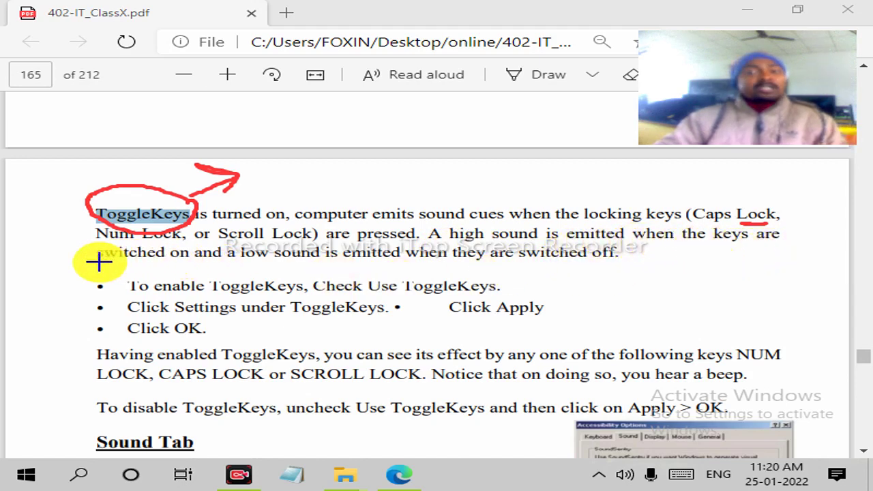
{"action": "left_click_drag", "start_coordinate": [97, 259], "coordinate": [182, 258]}
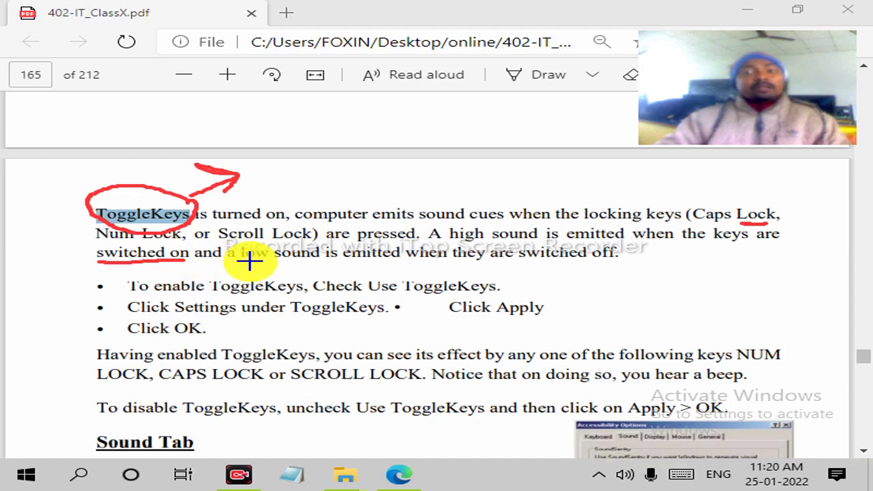
{"action": "left_click_drag", "start_coordinate": [242, 261], "coordinate": [354, 267]}
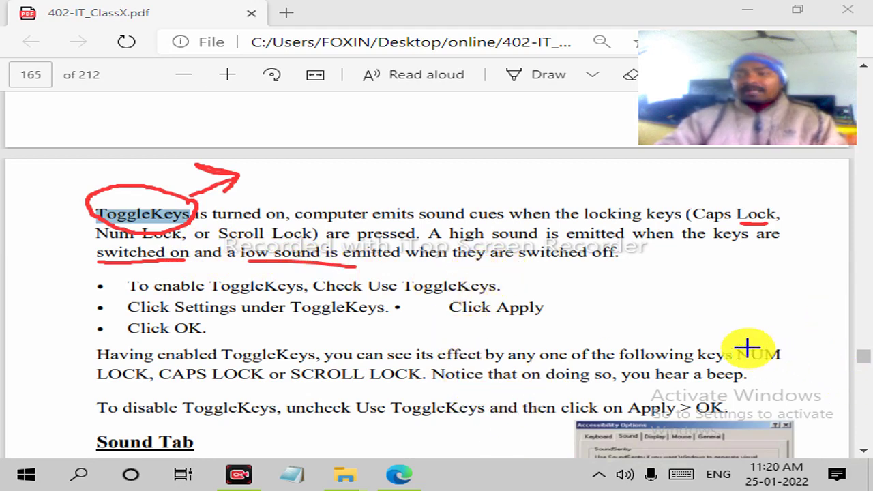
- Highlight "ToggleKeys" and "enable" in page 165's first bullet, plus "LOCK" and "SCROLL LOCK" in the paragraph below the bullets
{"action": "left_click", "coordinate": [374, 335]}
{"action": "scroll", "coordinate": [379, 338], "scroll_direction": "down", "scroll_amount": 3}
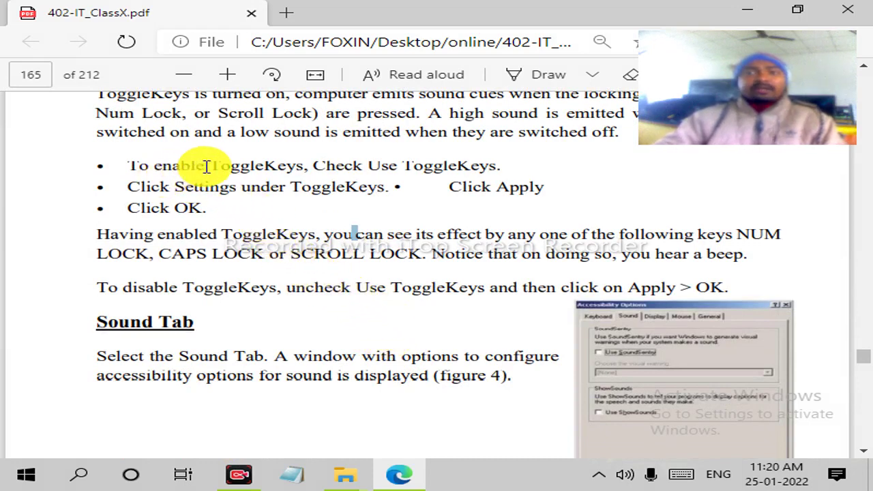
{"action": "left_click_drag", "start_coordinate": [403, 165], "coordinate": [503, 166]}
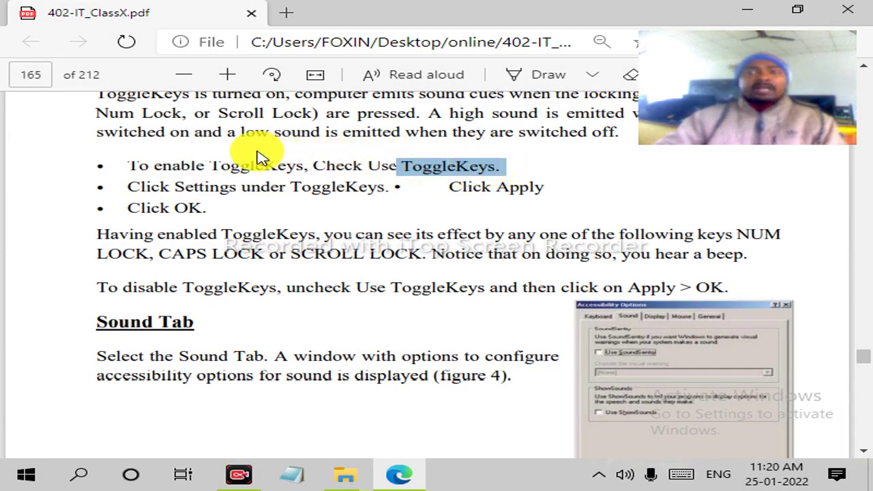
{"action": "left_click_drag", "start_coordinate": [157, 167], "coordinate": [204, 166]}
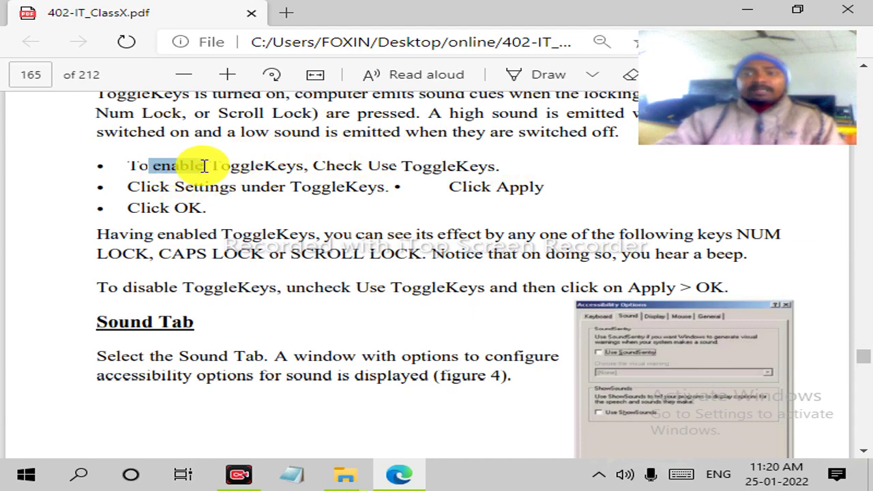
{"action": "left_click", "coordinate": [203, 167]}
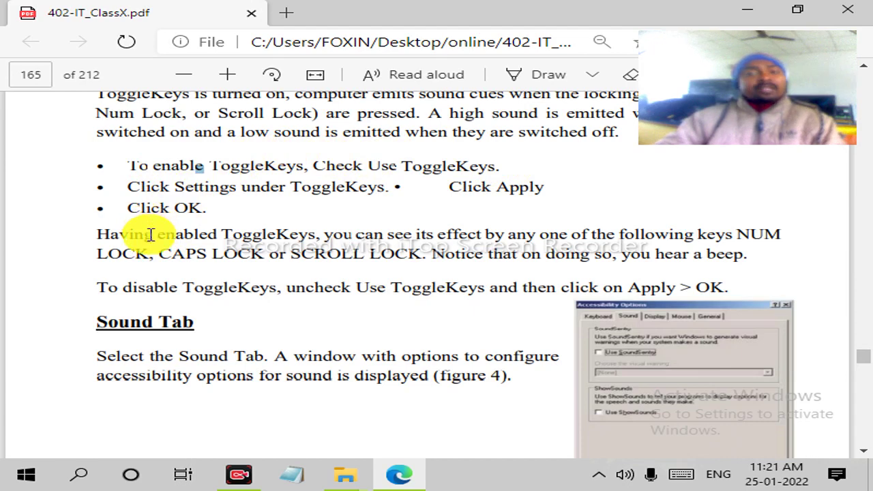
{"action": "left_click_drag", "start_coordinate": [97, 253], "coordinate": [171, 253]}
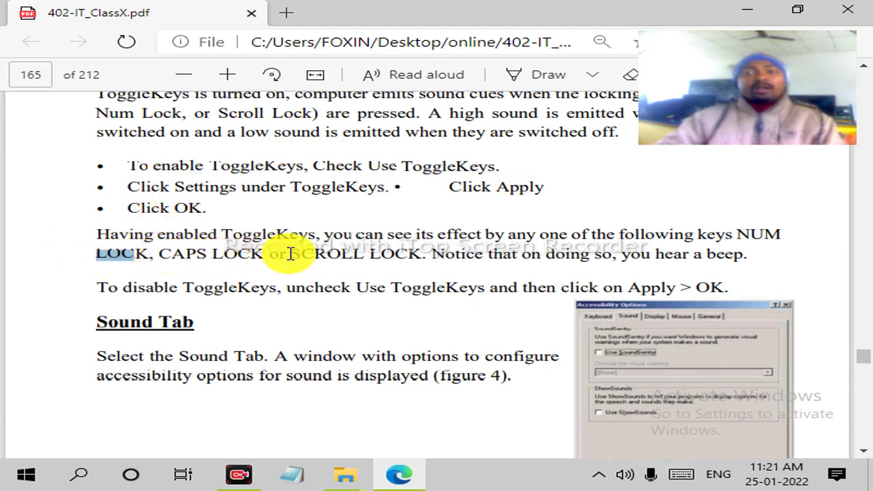
{"action": "left_click_drag", "start_coordinate": [295, 254], "coordinate": [423, 255]}
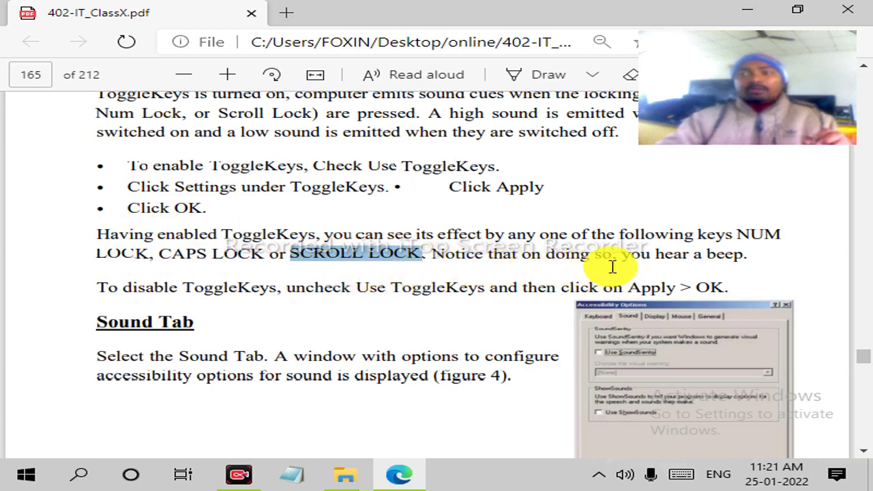
- Open Control Panel and go to the "Make the keyboard easier to use" settings in the Ease of Access Center
{"action": "left_click", "coordinate": [18, 476]}
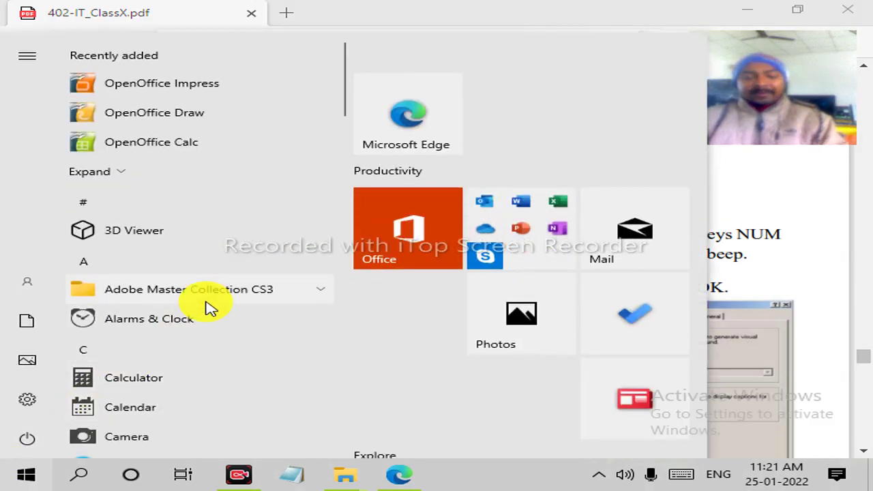
{"action": "type", "text": "conto"}
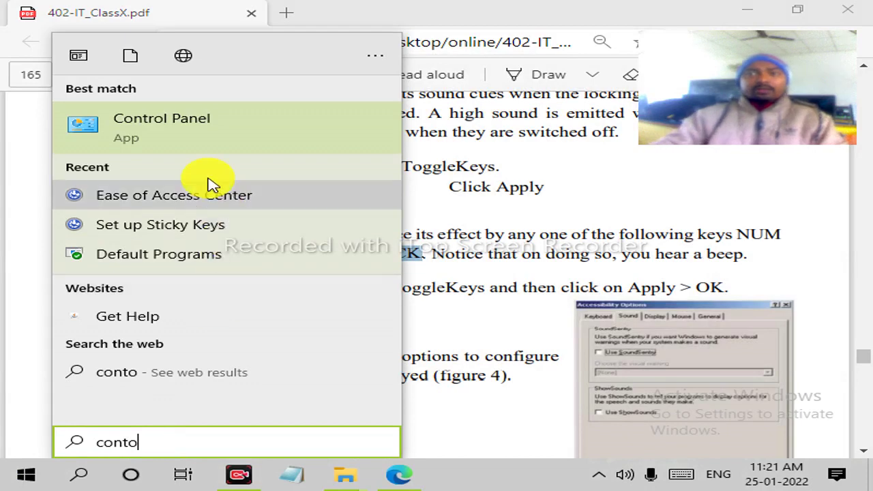
{"action": "left_click", "coordinate": [196, 146]}
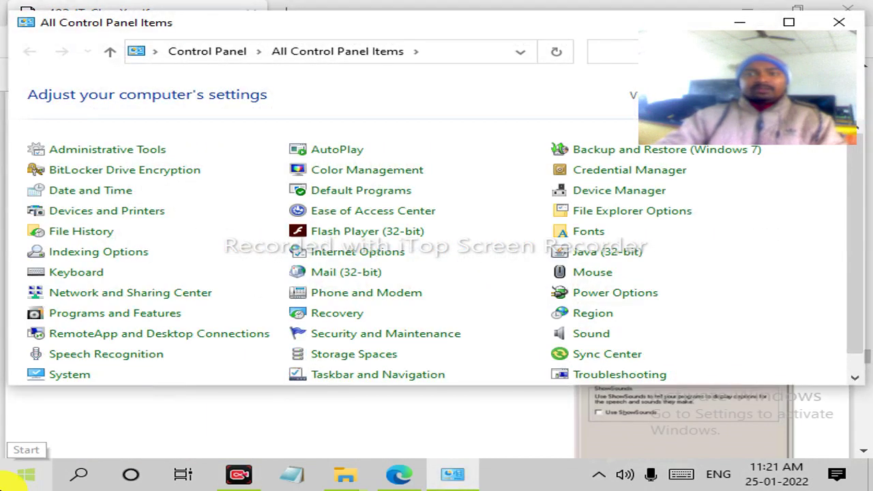
{"action": "left_click", "coordinate": [365, 217]}
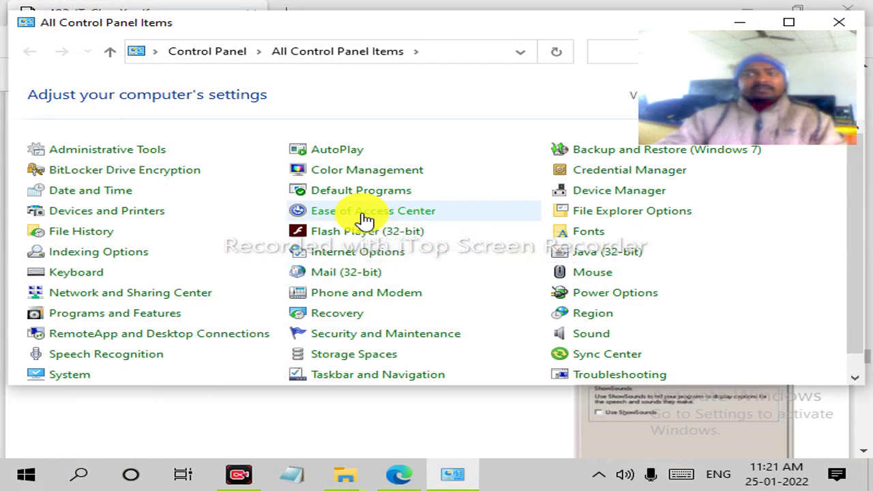
{"action": "left_click", "coordinate": [186, 221]}
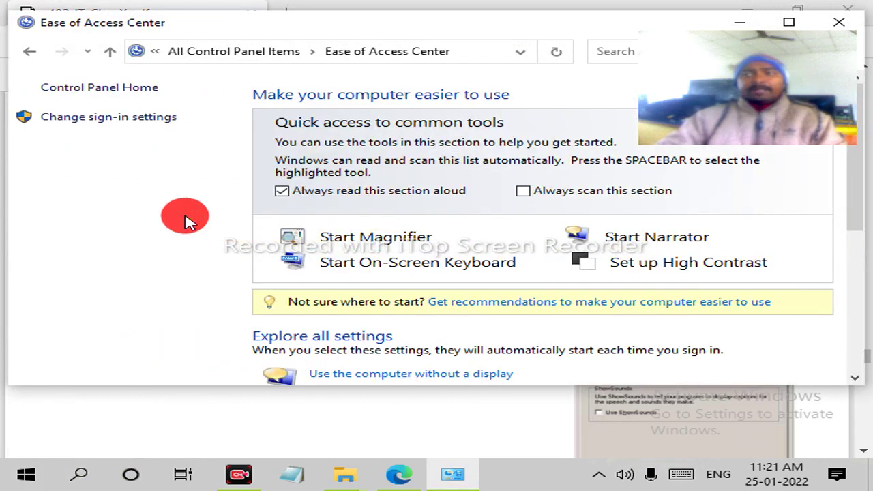
{"action": "left_click_drag", "start_coordinate": [862, 213], "coordinate": [853, 332]}
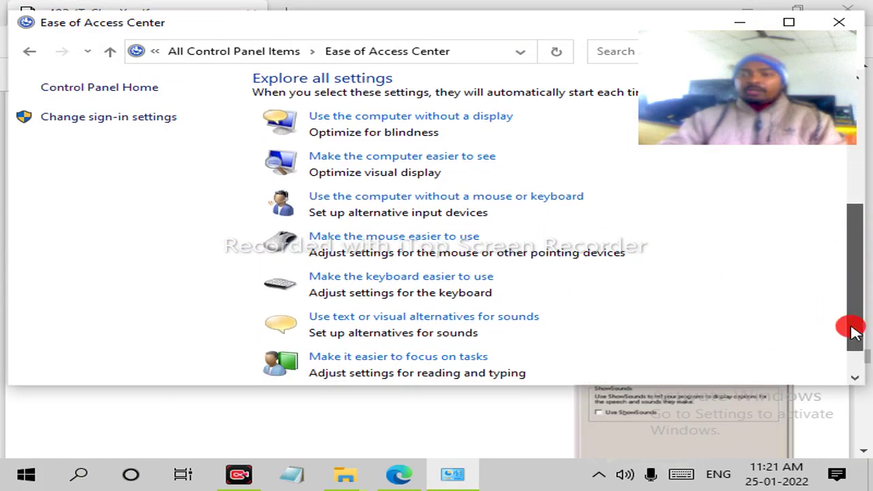
{"action": "left_click", "coordinate": [405, 278]}
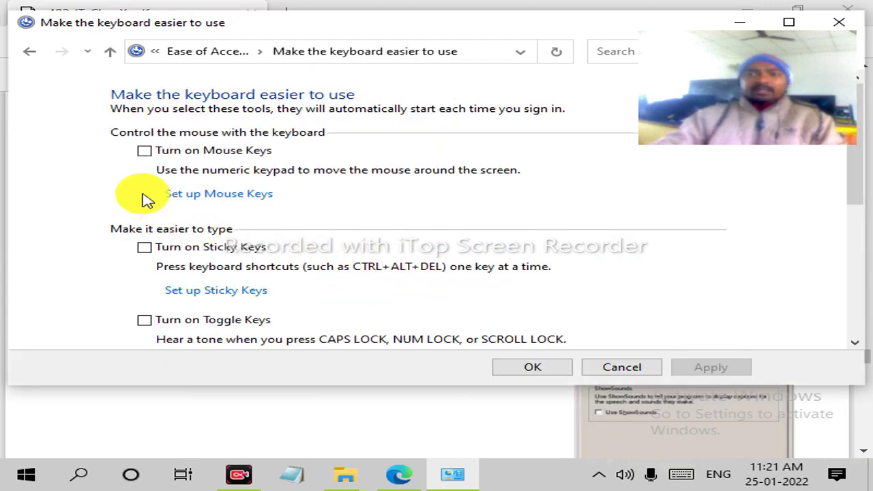
- Turn on Toggle Keys in the keyboard accessibility settings, then apply and confirm the change
{"action": "scroll", "coordinate": [75, 167], "scroll_direction": "down", "scroll_amount": 2}
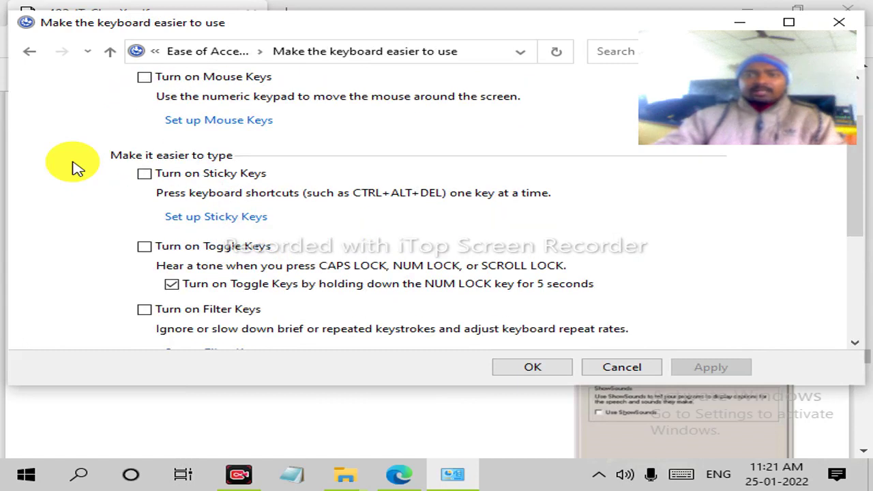
{"action": "scroll", "coordinate": [73, 168], "scroll_direction": "down", "scroll_amount": 1}
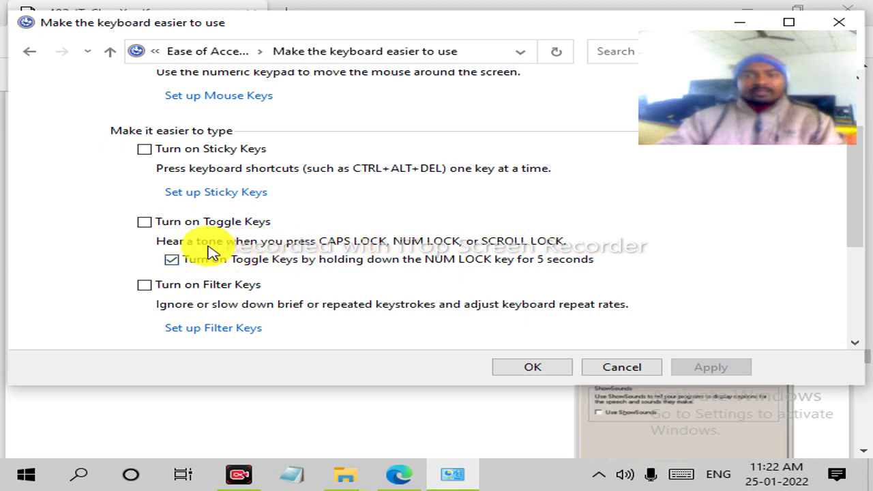
{"action": "left_click", "coordinate": [145, 223]}
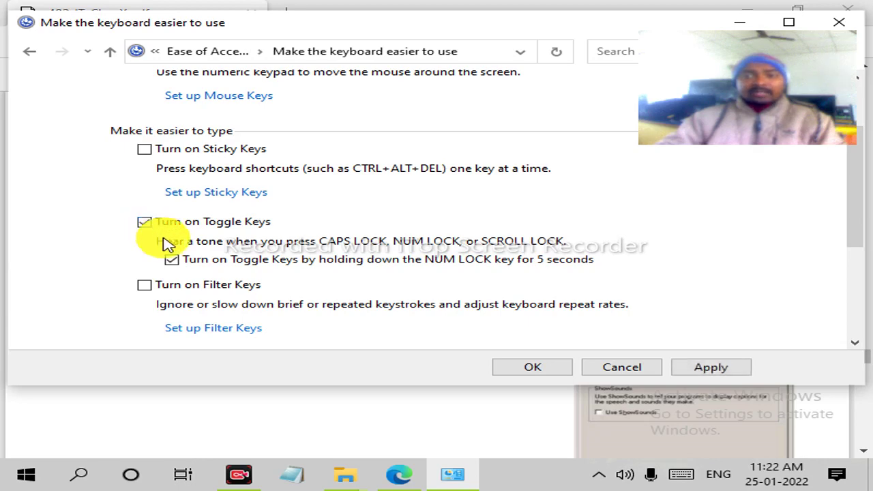
{"action": "left_click", "coordinate": [726, 367]}
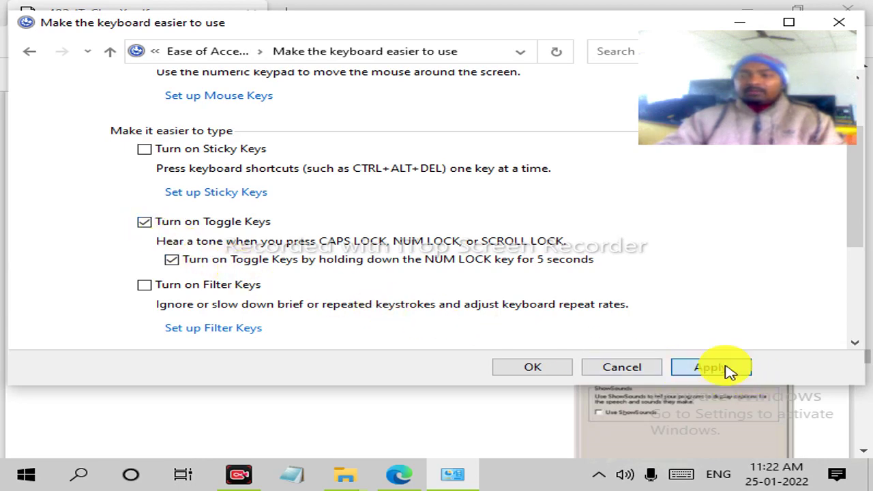
{"action": "left_click", "coordinate": [533, 367]}
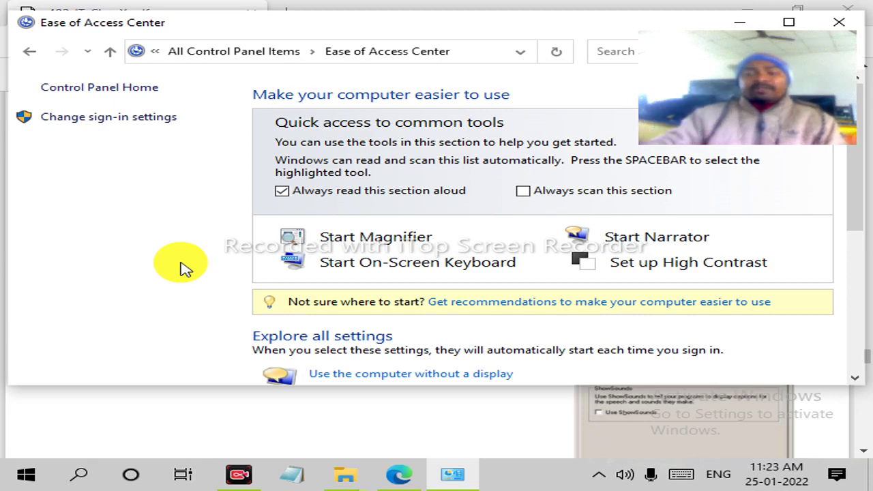
- Switch back to the PDF in Edge and highlight the ToggleKeys heading and "vision impairment" on page 164, clearing each selection
{"action": "left_click", "coordinate": [394, 474]}
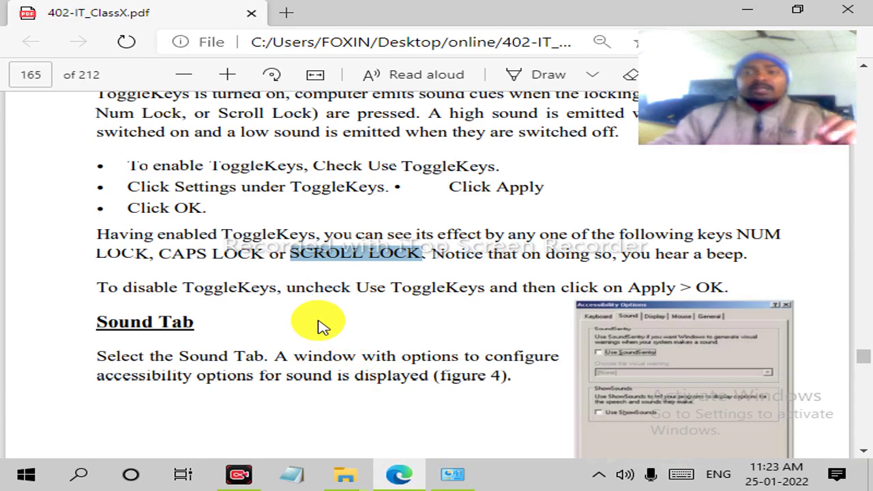
{"action": "left_click", "coordinate": [333, 281]}
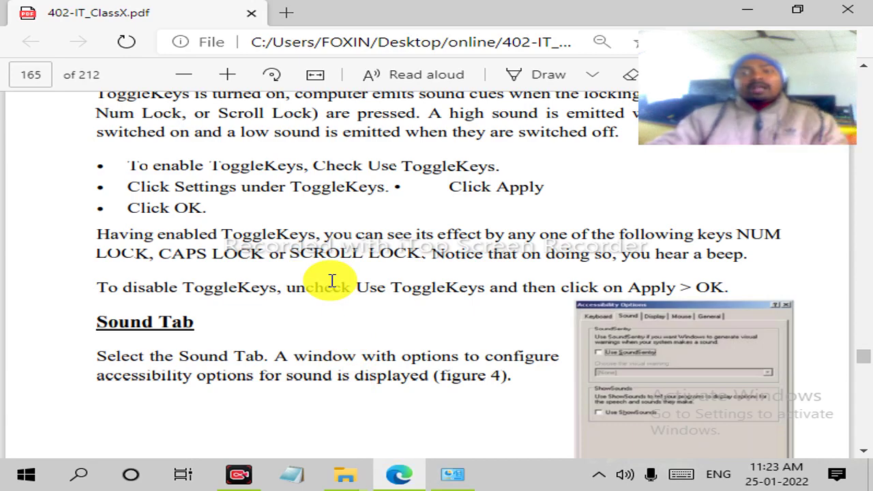
{"action": "scroll", "coordinate": [332, 281], "scroll_direction": "up", "scroll_amount": 5}
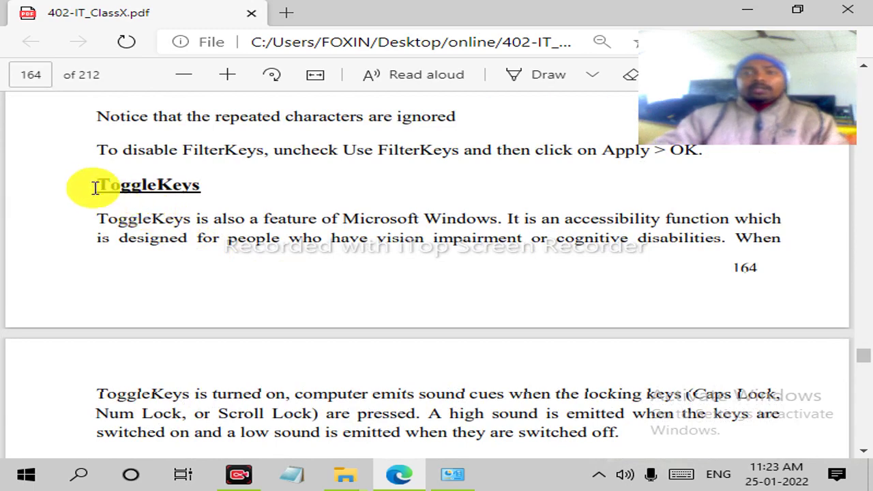
{"action": "left_click_drag", "start_coordinate": [93, 185], "coordinate": [196, 191]}
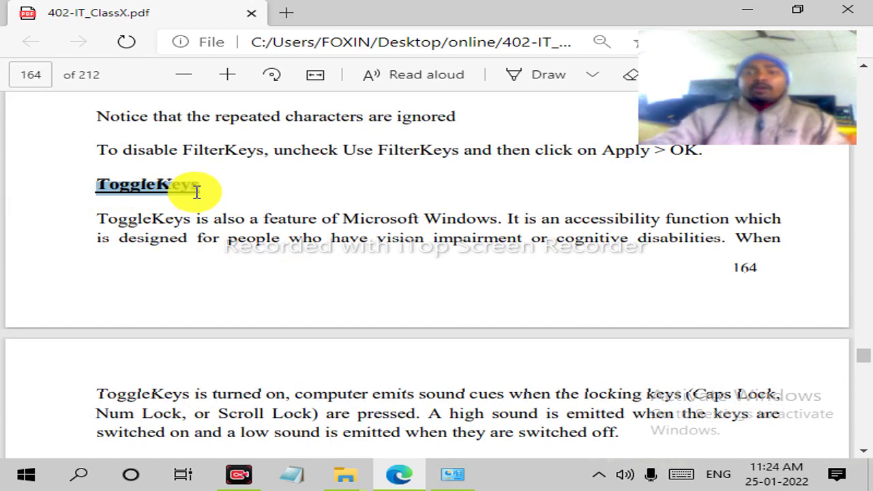
{"action": "left_click", "coordinate": [376, 237]}
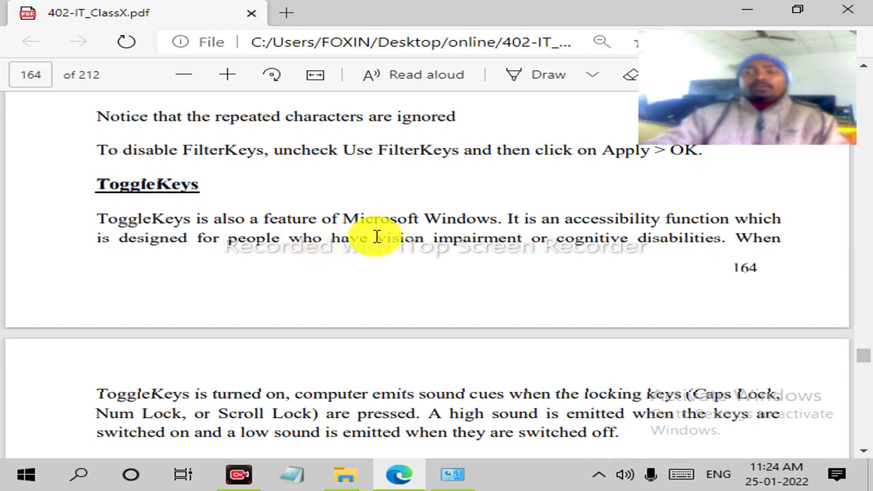
{"action": "left_click_drag", "start_coordinate": [377, 237], "coordinate": [521, 247]}
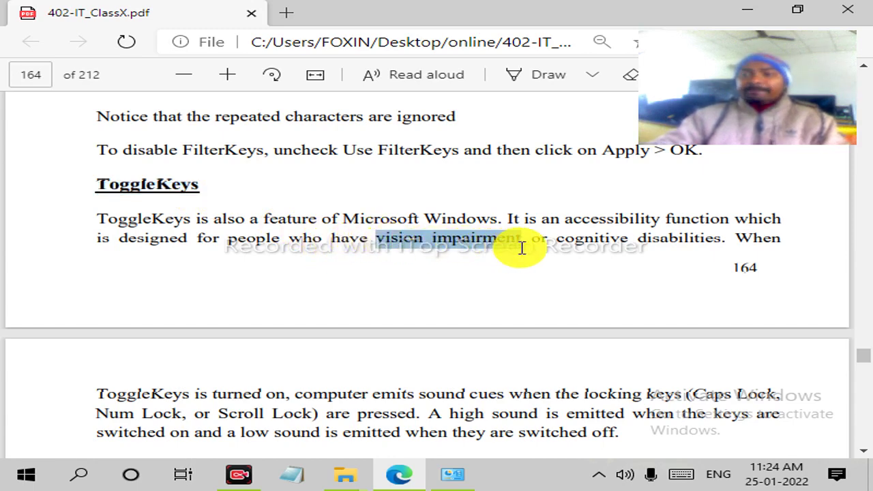
{"action": "left_click", "coordinate": [498, 312]}
- Highlight "LOCK" at the start of the second line of page 165's "Having enabled ToggleKeys" paragraph
{"action": "scroll", "coordinate": [499, 312], "scroll_direction": "down", "scroll_amount": 5}
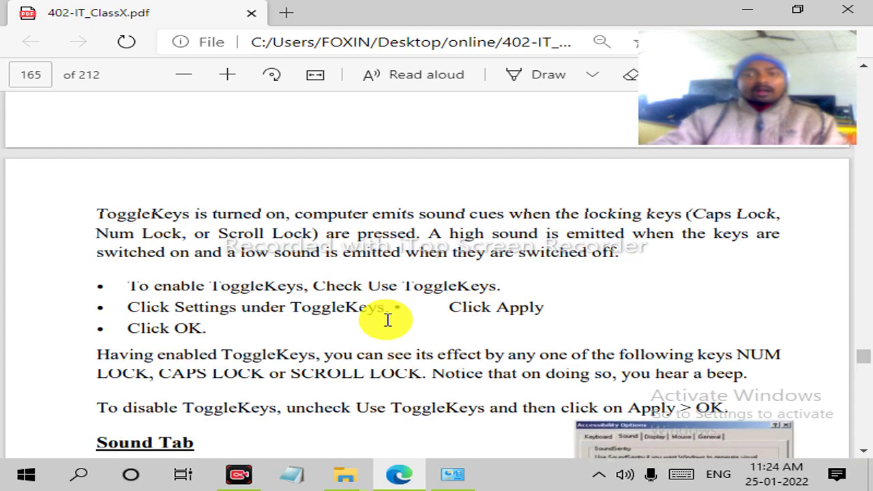
{"action": "scroll", "coordinate": [390, 323], "scroll_direction": "down", "scroll_amount": 1}
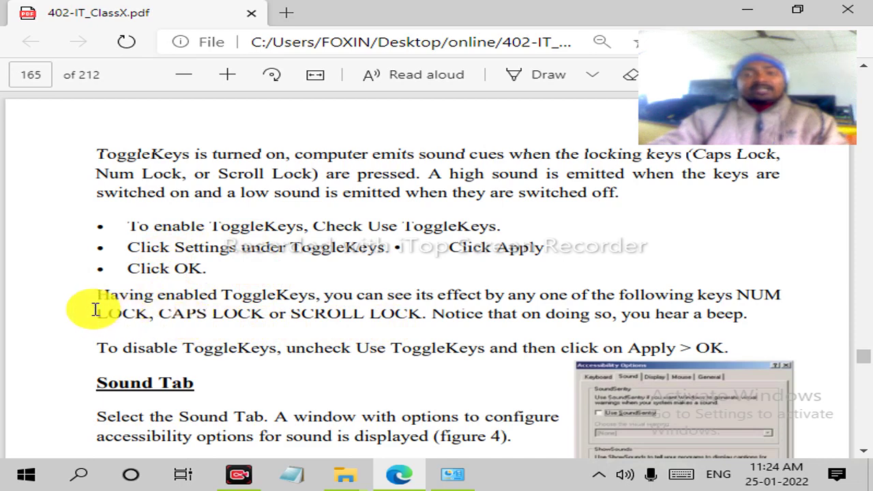
{"action": "left_click_drag", "start_coordinate": [90, 309], "coordinate": [152, 320]}
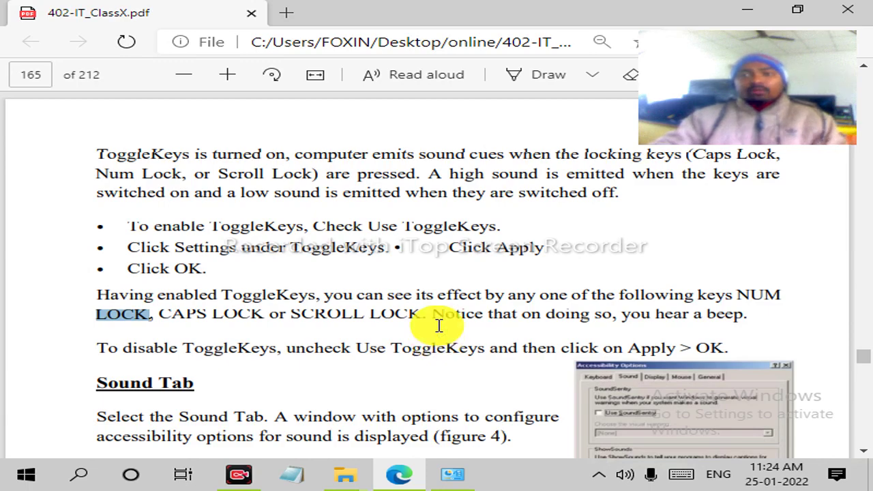
- Circle the ToggleKeys heading and its paragraph at the end of page 164 in red, and undo the drawing
{"action": "scroll", "coordinate": [439, 326], "scroll_direction": "up", "scroll_amount": 2}
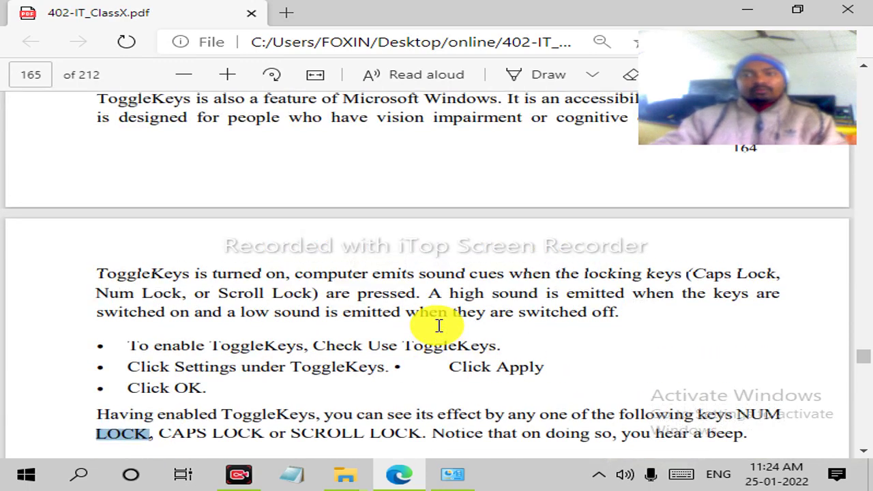
{"action": "scroll", "coordinate": [439, 327], "scroll_direction": "up", "scroll_amount": 2}
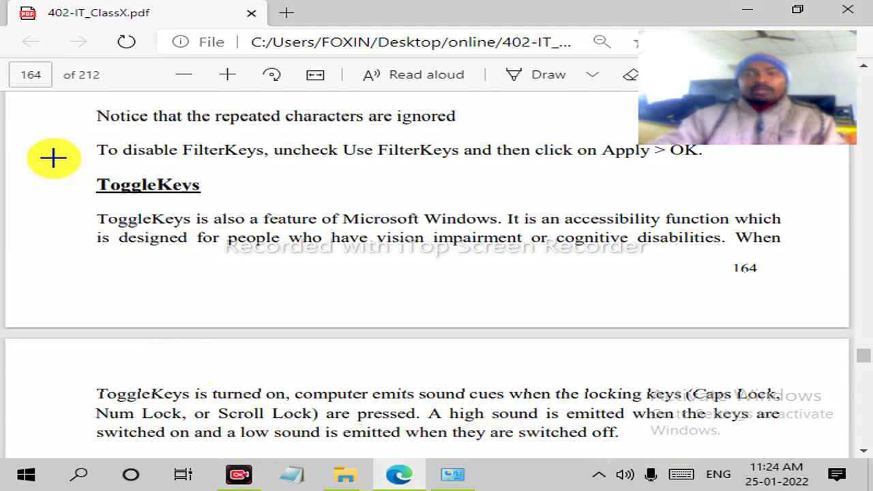
{"action": "mouse_move", "coordinate": [72, 165]}
{"action": "left_mouse_down"}
{"action": "mouse_move", "coordinate": [62, 242]}
{"action": "mouse_move", "coordinate": [566, 312]}
{"action": "mouse_move", "coordinate": [729, 305]}
{"action": "mouse_move", "coordinate": [729, 257]}
{"action": "mouse_move", "coordinate": [740, 235]}
{"action": "mouse_move", "coordinate": [784, 228]}
{"action": "mouse_move", "coordinate": [787, 209]}
{"action": "mouse_move", "coordinate": [143, 148]}
{"action": "mouse_move", "coordinate": [70, 159]}
{"action": "left_mouse_up"}
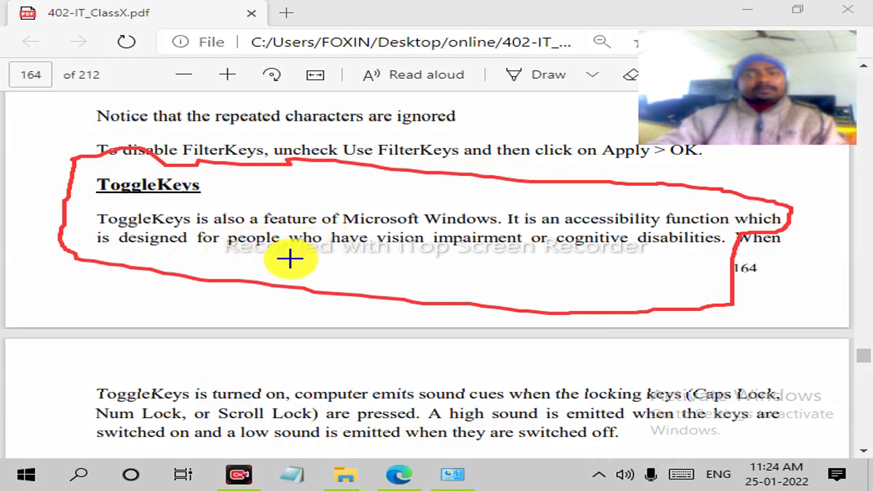
{"action": "key", "text": "ctrl+z"}
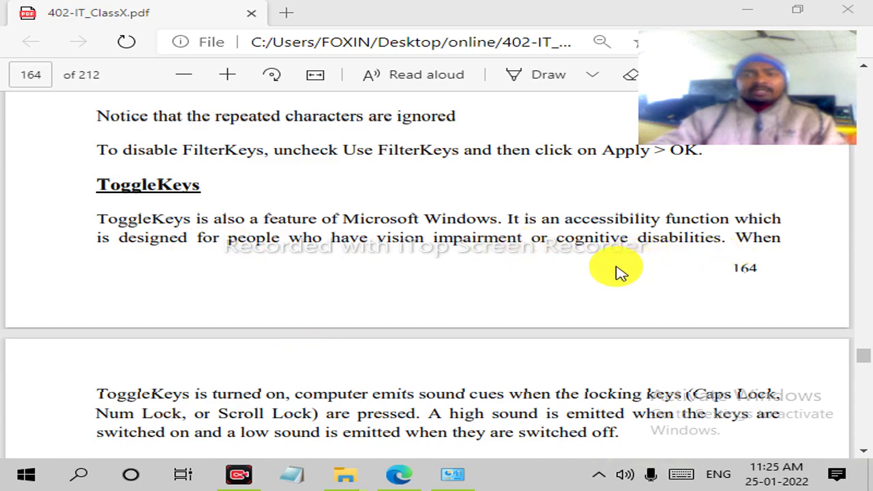
- Circle the opening ToggleKeys paragraph on page 165 in red and mark the bullets below it with short red strokes
{"action": "scroll", "coordinate": [605, 275], "scroll_direction": "down", "scroll_amount": 3}
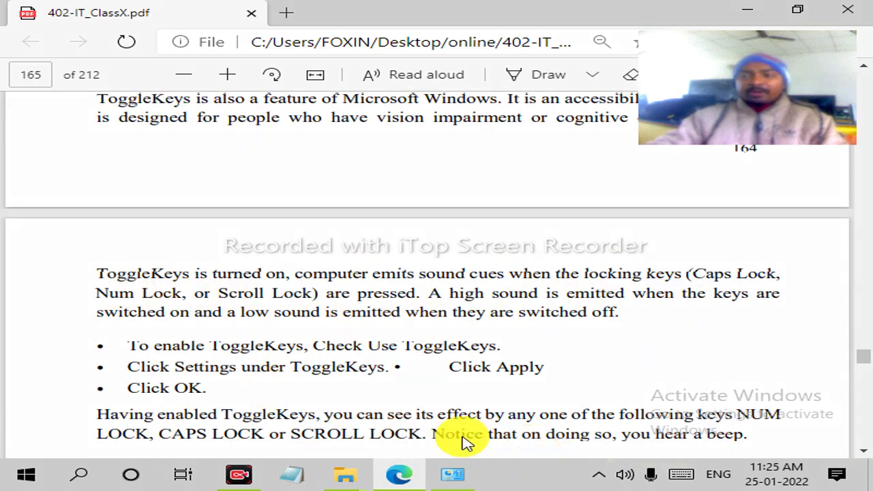
{"action": "mouse_move", "coordinate": [106, 250]}
{"action": "left_mouse_down"}
{"action": "mouse_move", "coordinate": [31, 289]}
{"action": "mouse_move", "coordinate": [172, 337]}
{"action": "mouse_move", "coordinate": [724, 339]}
{"action": "mouse_move", "coordinate": [795, 273]}
{"action": "mouse_move", "coordinate": [684, 253]}
{"action": "mouse_move", "coordinate": [145, 233]}
{"action": "mouse_move", "coordinate": [79, 244]}
{"action": "left_mouse_up"}
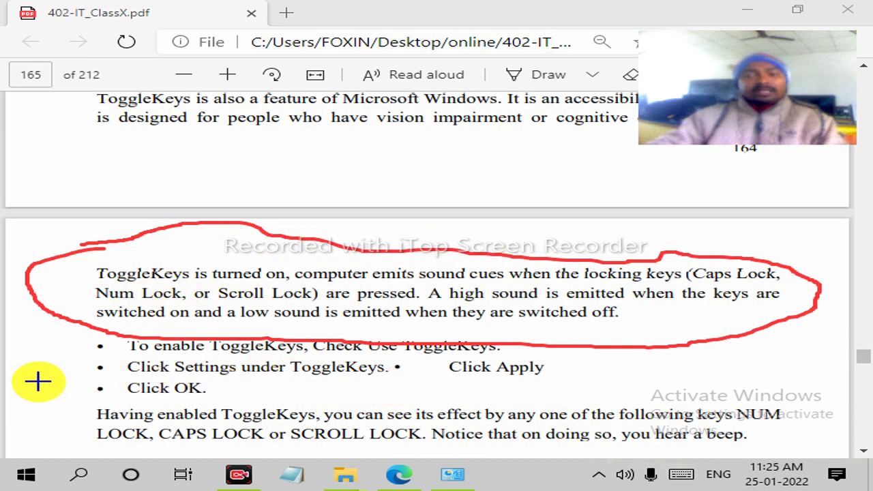
{"action": "mouse_move", "coordinate": [64, 347]}
{"action": "left_mouse_down"}
{"action": "mouse_move", "coordinate": [111, 349]}
{"action": "mouse_move", "coordinate": [92, 373]}
{"action": "mouse_move", "coordinate": [99, 389]}
{"action": "left_mouse_up"}
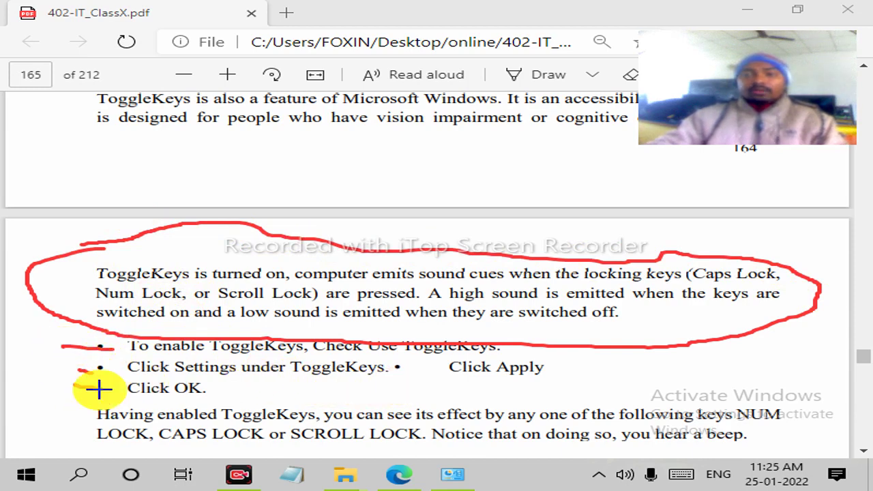